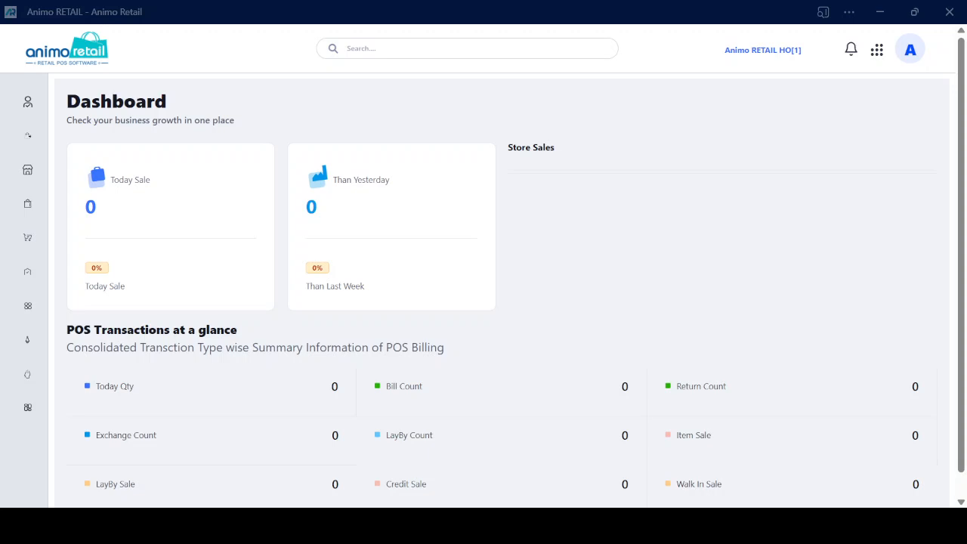
# Find the Purchase Order screen through the menu search and start a new purchase order
pyautogui.click(356, 49)
pyautogui.write('pu')
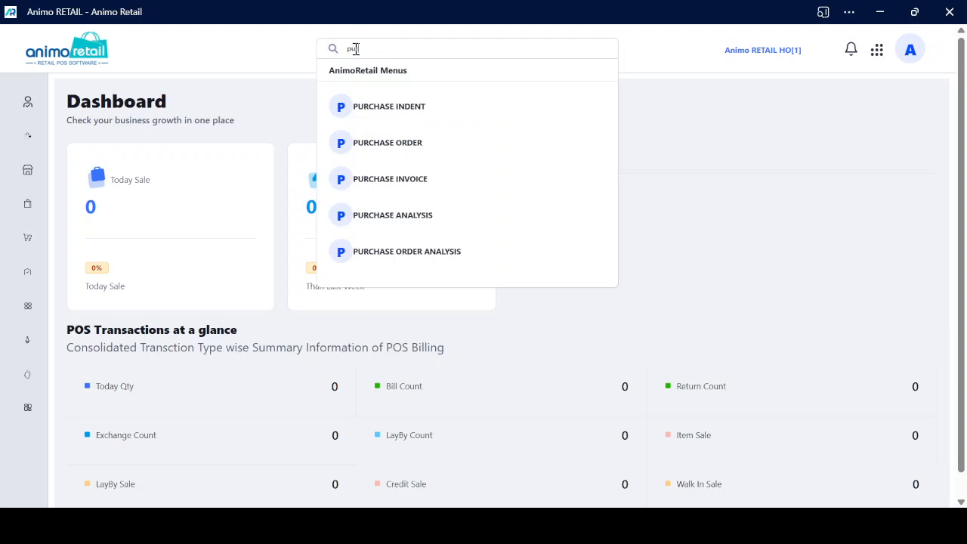
pyautogui.write('rchase o')
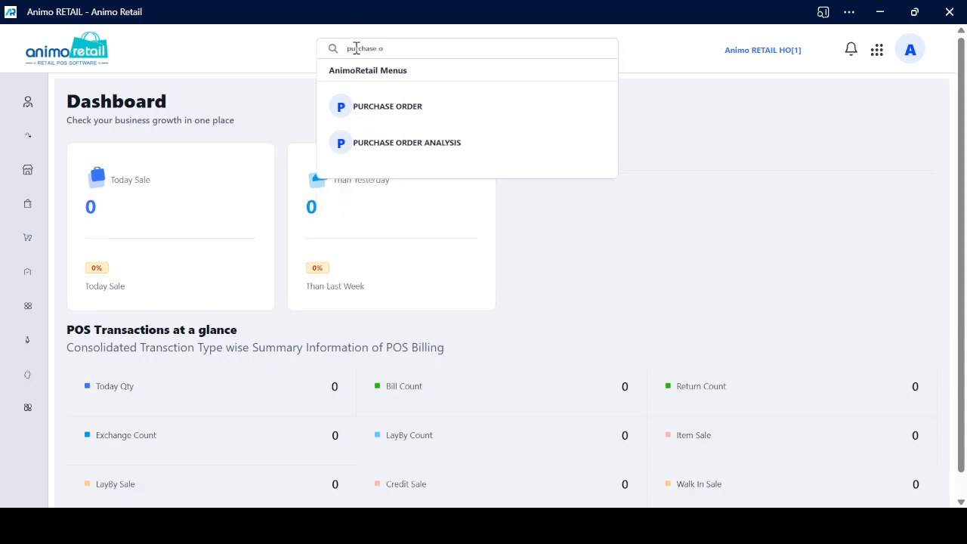
pyautogui.click(419, 110)
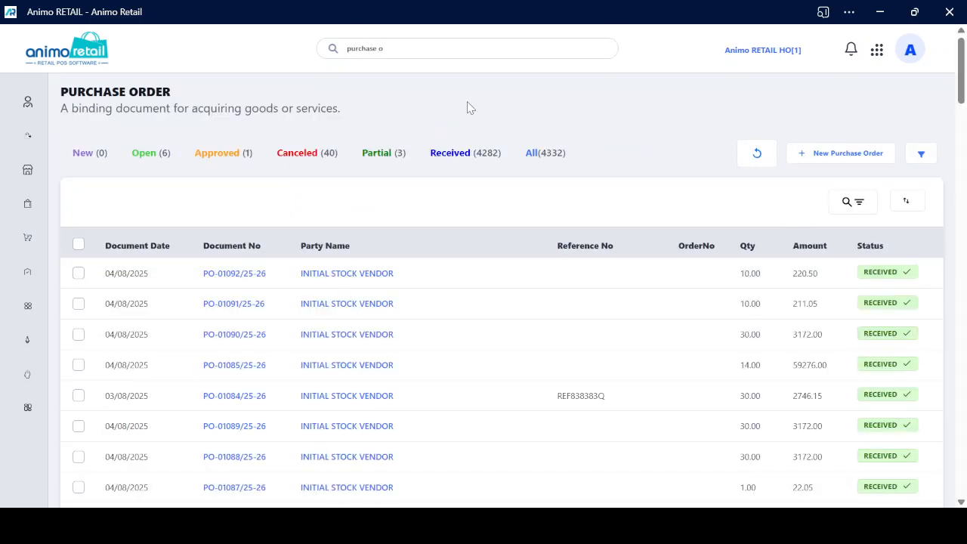
pyautogui.click(832, 155)
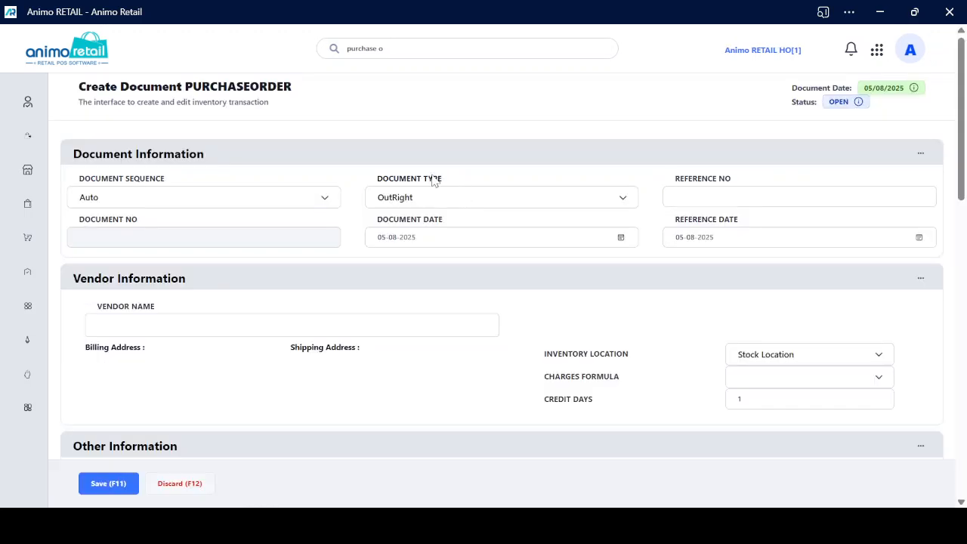
# Select INITIAL STOCK VENDOR as the vendor of the purchase order
pyautogui.scroll(-1, 360, 242)
pyautogui.click(217, 250)
pyautogui.write('init')
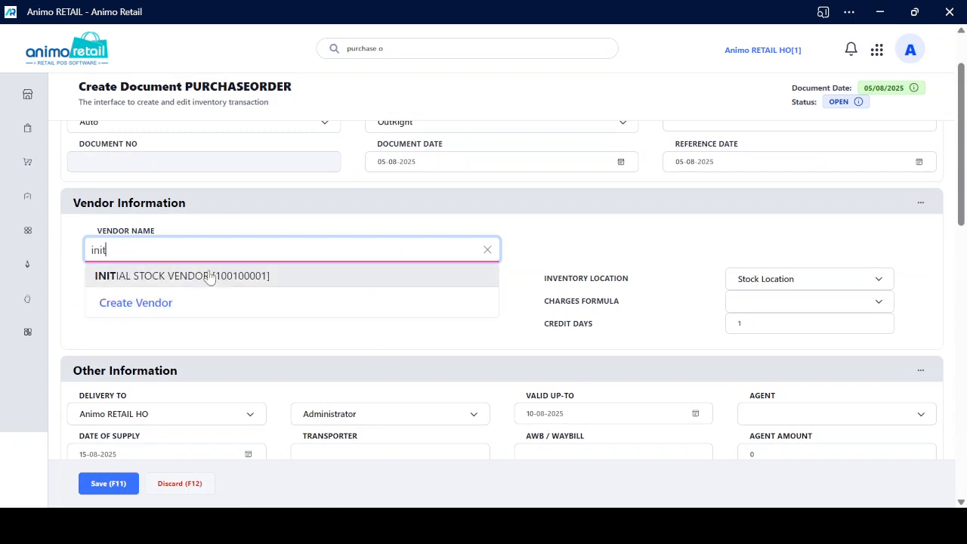
pyautogui.click(213, 279)
pyautogui.scroll(-4, 513, 298)
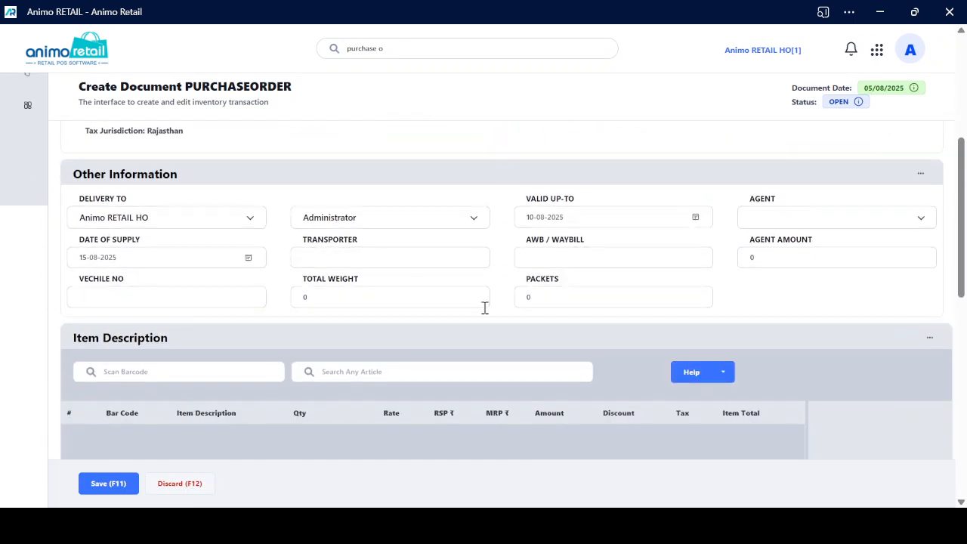
pyautogui.click(149, 302)
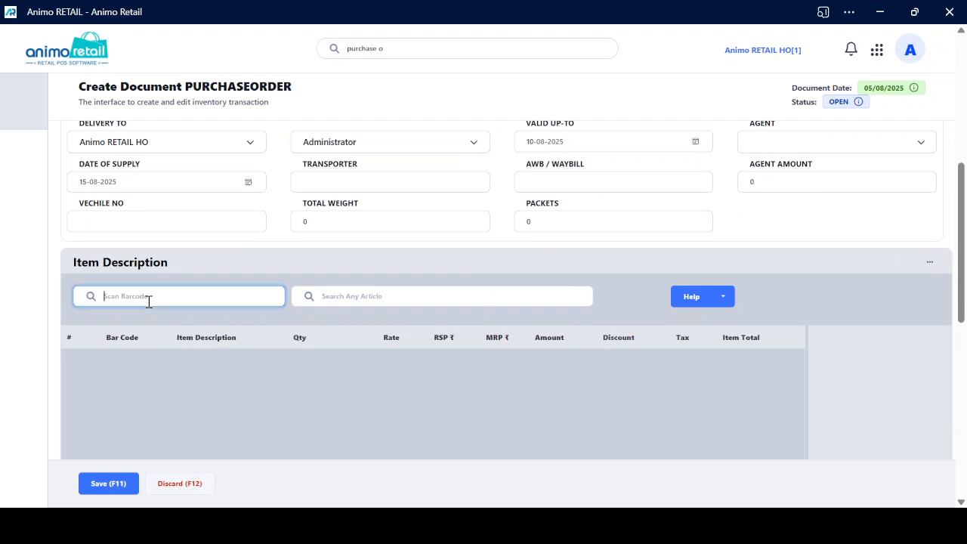
pyautogui.write('How-to-make-goods-return.mp4')
pyautogui.hotkey('ctrl', 'a')
pyautogui.press('BackSpace')
# Paste barcode N00398298 into the barcode scan field to add that item to the order
pyautogui.hotkey('alt', 'Tab')
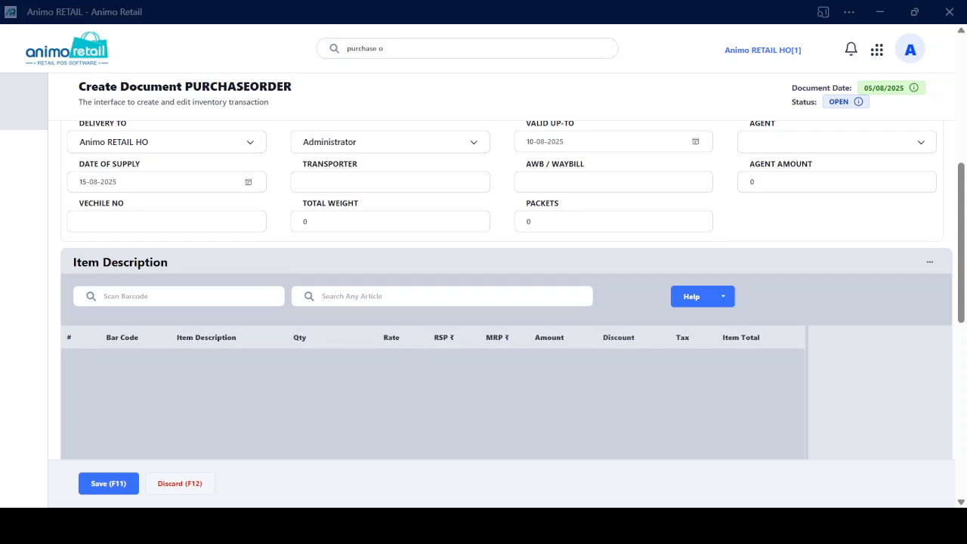
pyautogui.click(240, 298)
pyautogui.hotkey('ctrl', 'v')
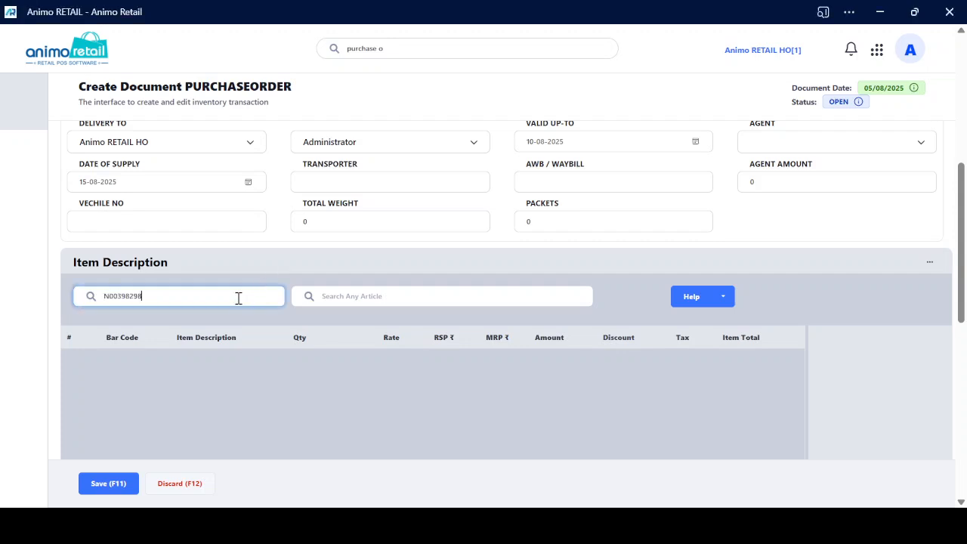
pyautogui.press('Return')
# Search the articles for "tps" and add COL ACT SALT TPST - 200GM (N00324989) to the order
pyautogui.click(336, 298)
pyautogui.write('t')
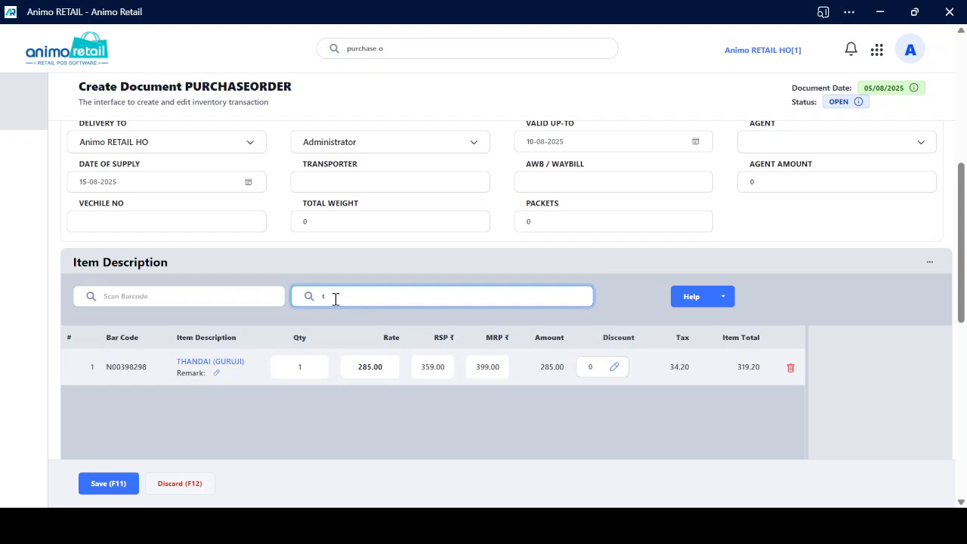
pyautogui.write('ps')
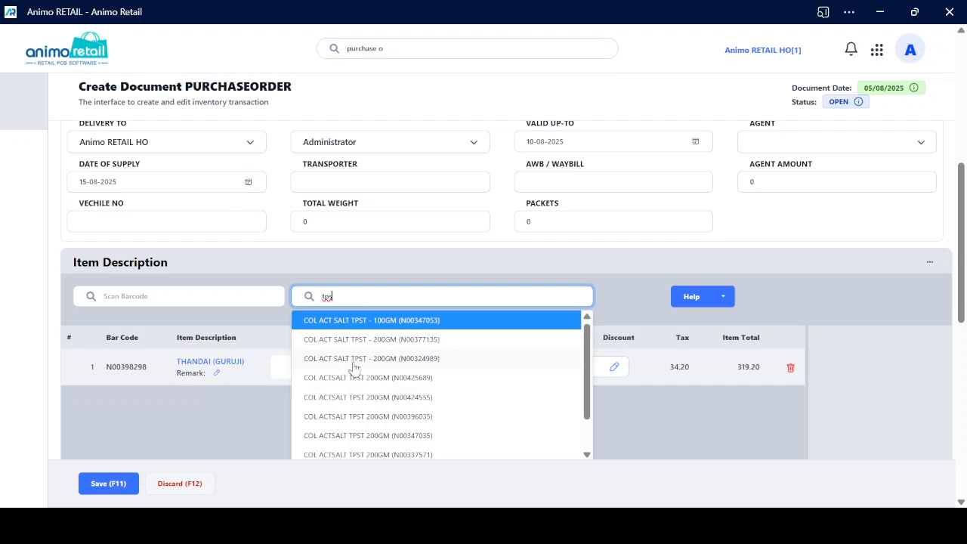
pyautogui.click(353, 362)
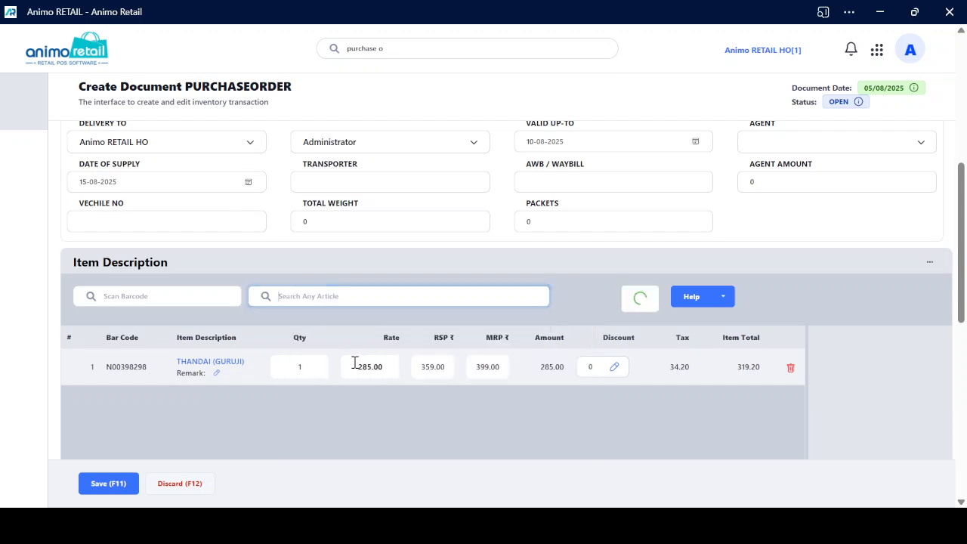
# Open the Quick Item Create form from the purchase order's item section
pyautogui.click(727, 303)
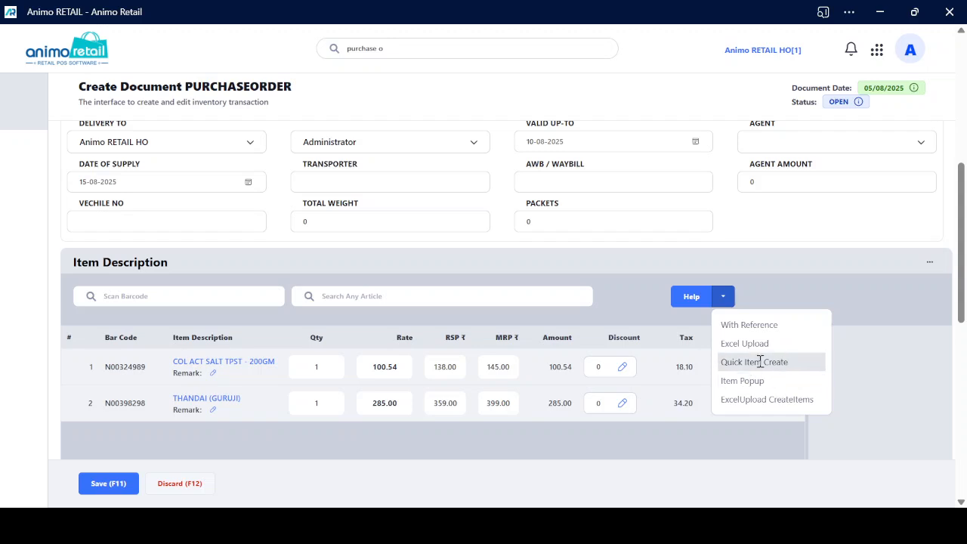
pyautogui.click(760, 362)
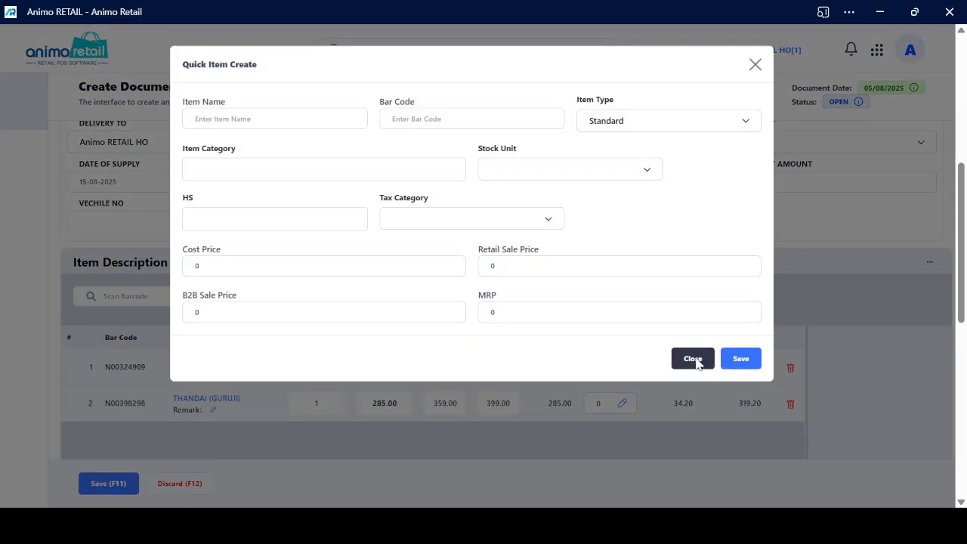
pyautogui.click(250, 119)
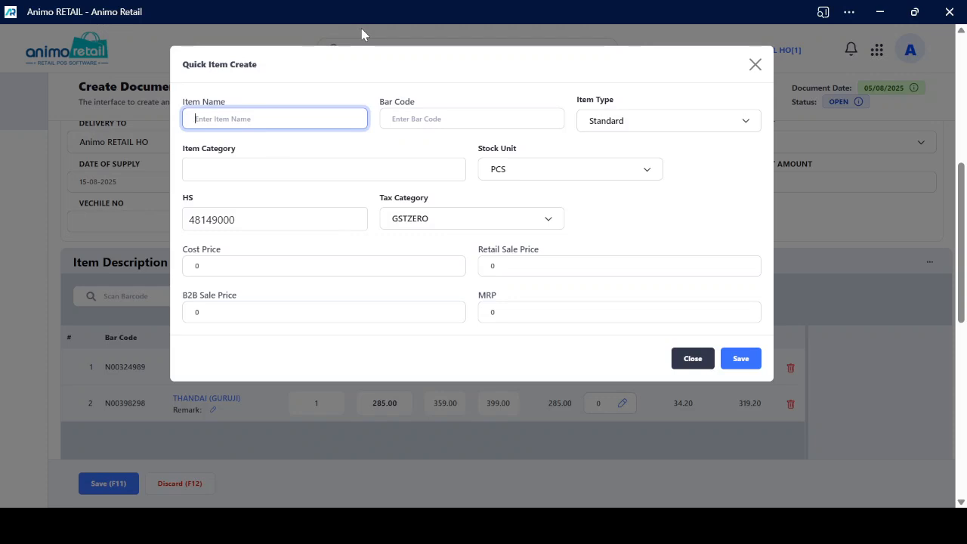
pyautogui.write('test')
pyautogui.hotkey('ctrl', 'a')
pyautogui.write('E')
pyautogui.scroll(4, 376, 181)
pyautogui.scroll(-1, 361, 199)
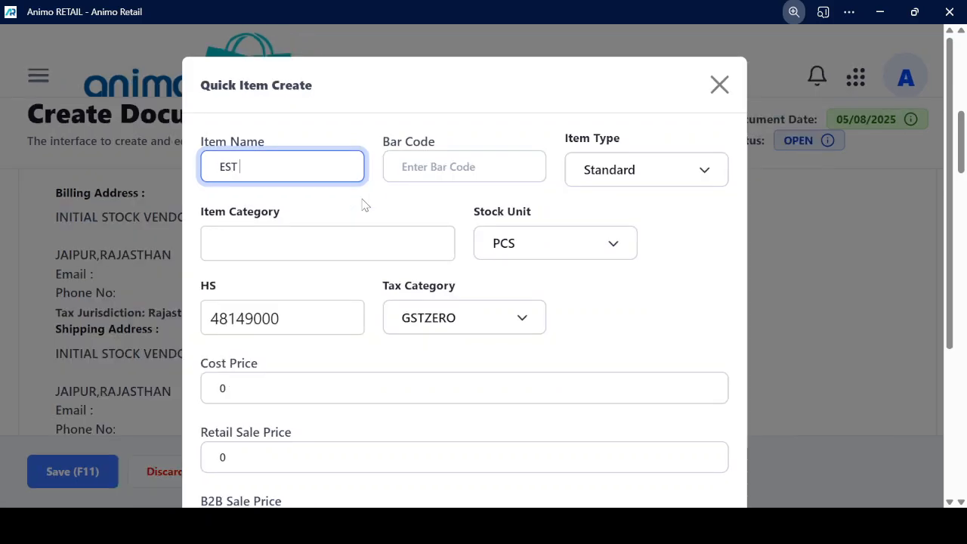
pyautogui.scroll(-3, 361, 193)
pyautogui.scroll(3, 358, 181)
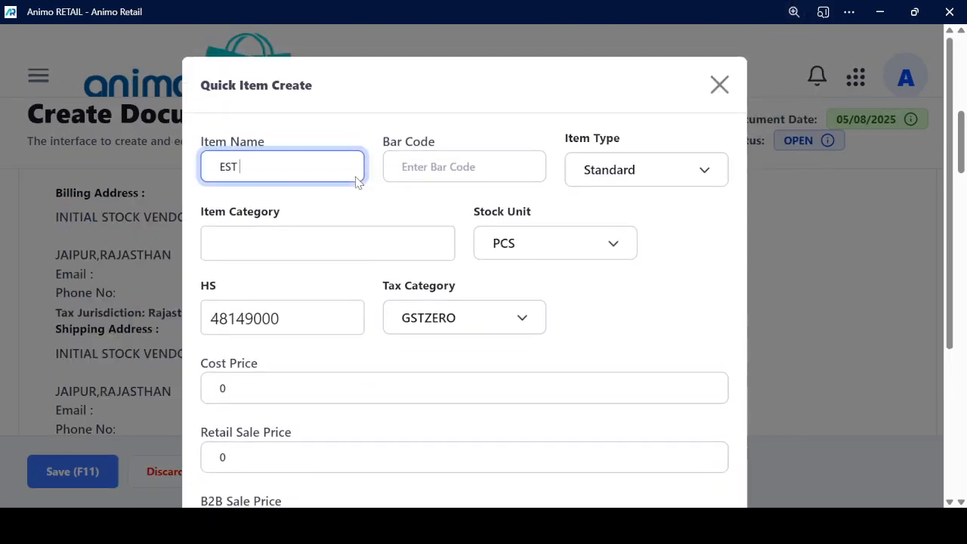
pyautogui.scroll(-1, 358, 181)
# Name the new item TEST ITEM 0001 FOR PO and copy that name
pyautogui.hotkey('ctrl', 'a')
pyautogui.write('TEST ')
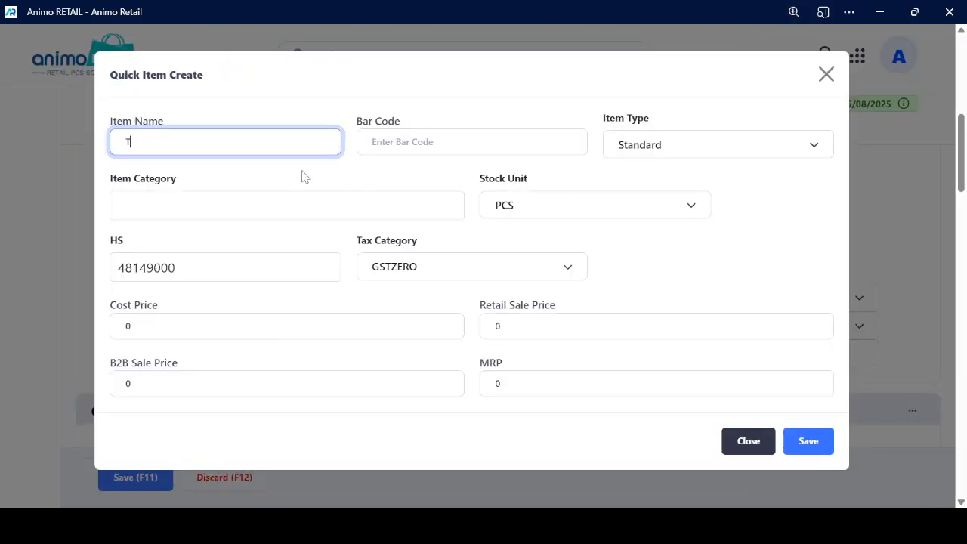
pyautogui.write('ITE')
pyautogui.write('M ')
pyautogui.write('0001')
pyautogui.write('83838')
pyautogui.press('BackSpace')
pyautogui.press('BackSpace')
pyautogui.press('BackSpace')
pyautogui.press('BackSpace')
pyautogui.press('BackSpace')
pyautogui.write('1 FOR PO')
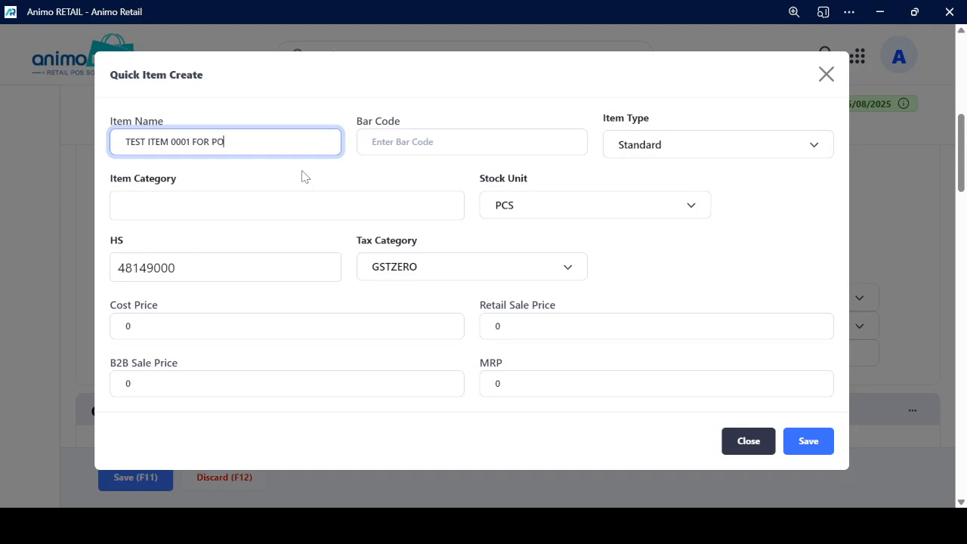
pyautogui.hotkey('ctrl', 'a')
pyautogui.hotkey('ctrl', 'c')
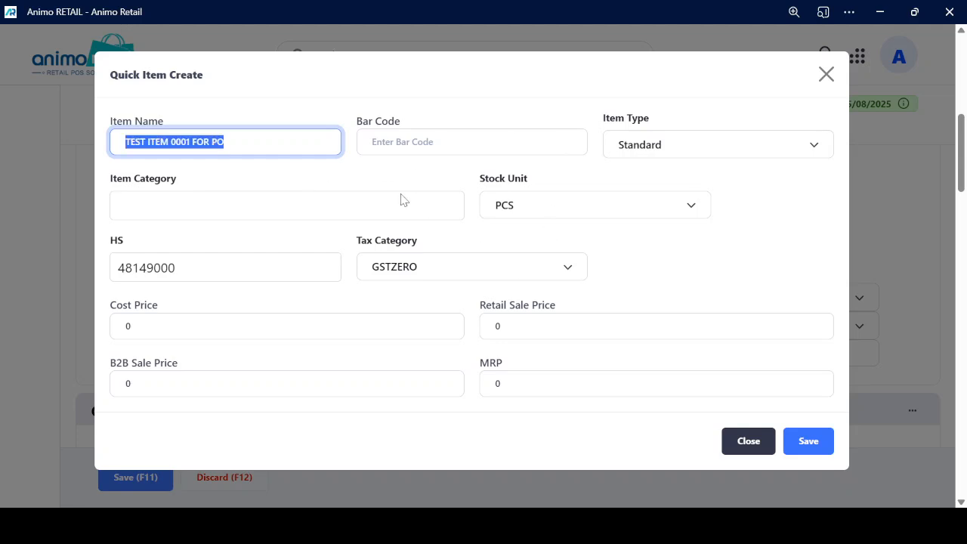
# Set the new item's category to MENS TROUSERS [1001033]
pyautogui.click(167, 220)
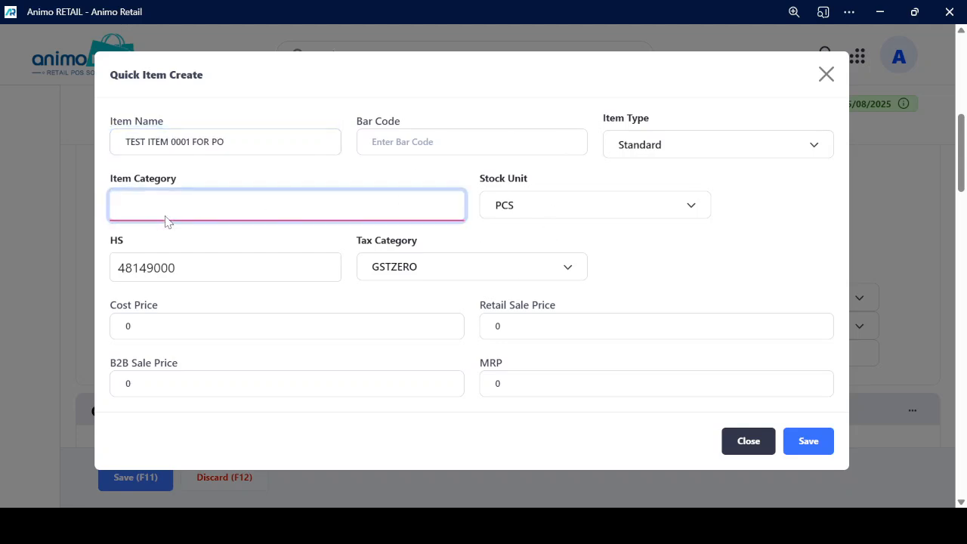
pyautogui.write('T-SHI')
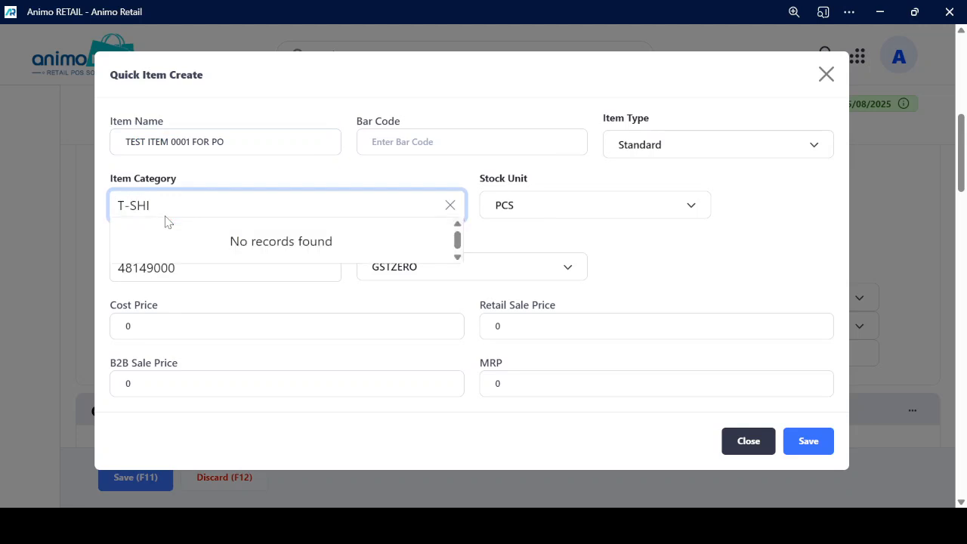
pyautogui.hotkey('ctrl', 'a')
pyautogui.write('ME')
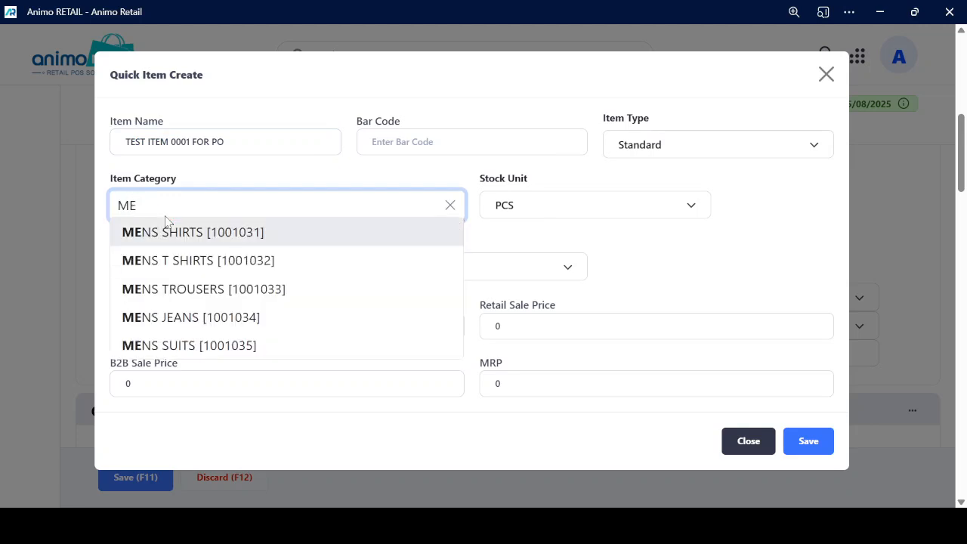
pyautogui.click(213, 290)
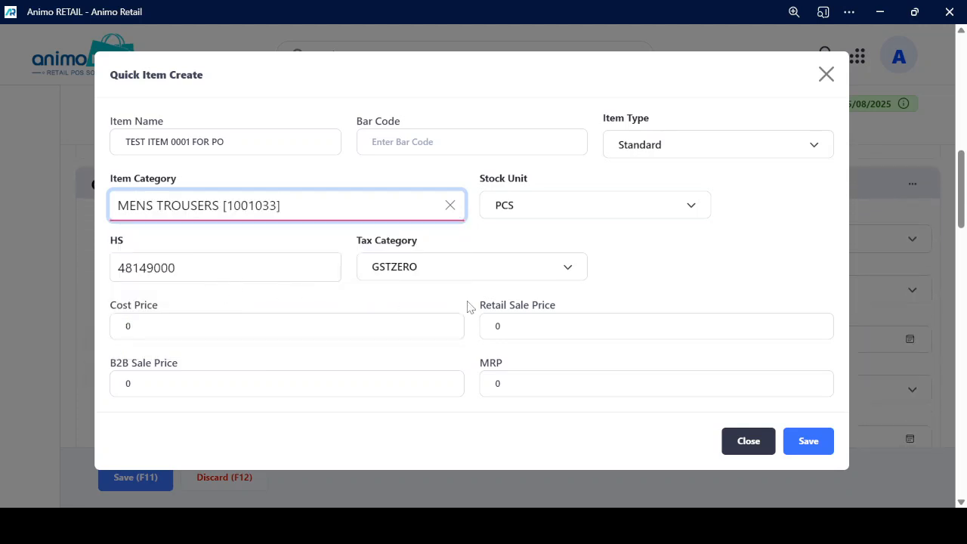
# Set the new item's cost price to 1000 and its retail sale price to 1500
pyautogui.click(190, 317)
pyautogui.write('1000')
pyautogui.press('Tab')
pyautogui.write('12')
pyautogui.write('0')
pyautogui.press('BackSpace')
pyautogui.press('BackSpace')
pyautogui.press('BackSpace')
pyautogui.write('1500')
pyautogui.press('Tab')
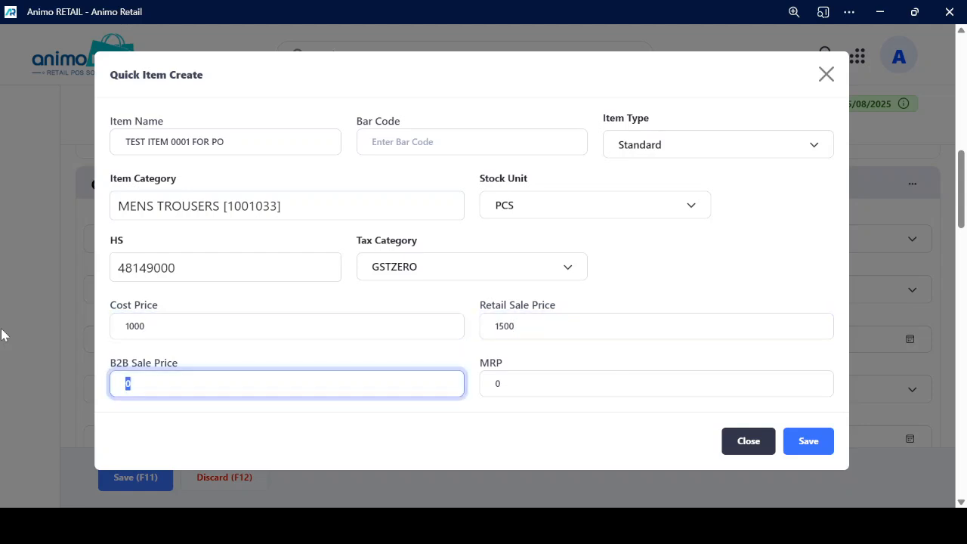
# Set the new item's B2B sale price to 2000 and its MRP to 2100
pyautogui.write('2000')
pyautogui.press('Tab')
pyautogui.write('2100')
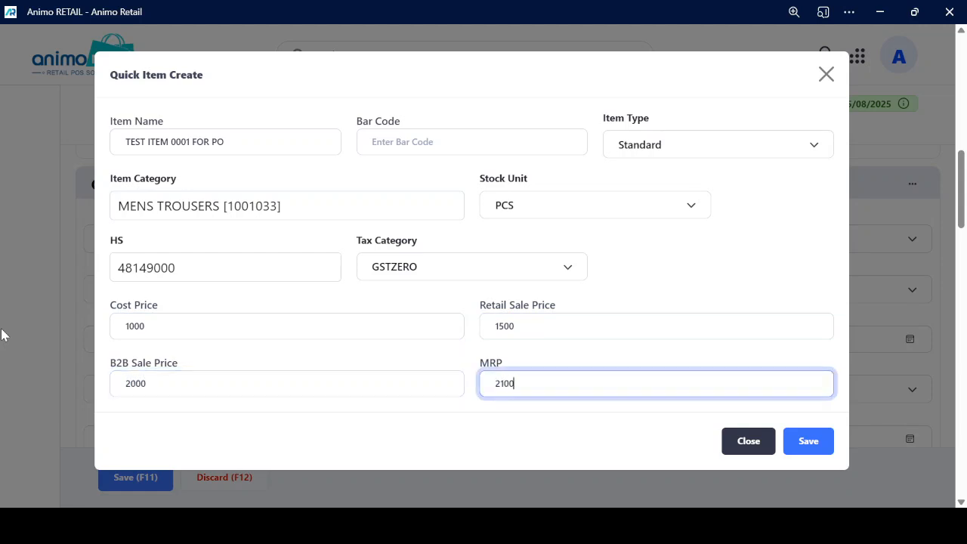
pyautogui.press('Tab')
# Save the new item and close the Quick Item Create form
pyautogui.click(815, 439)
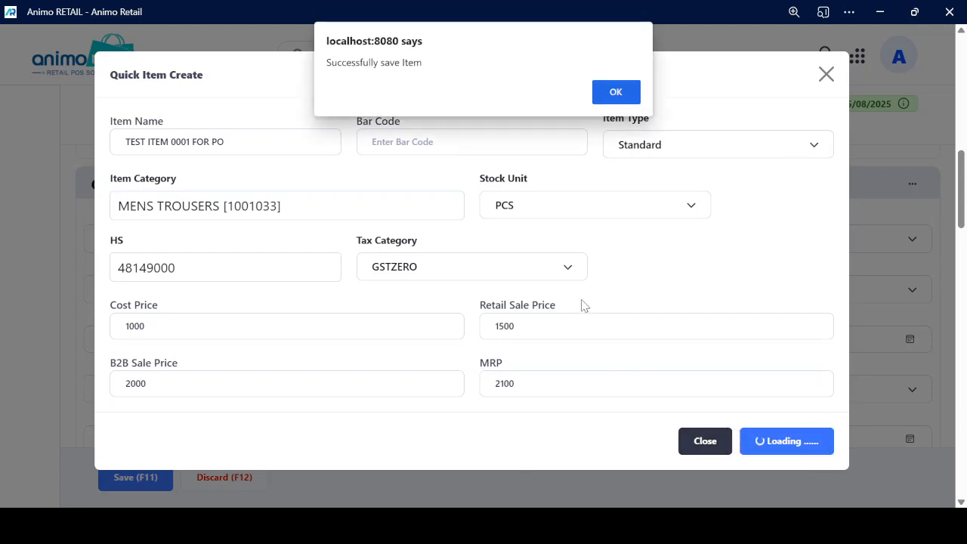
pyautogui.click(612, 92)
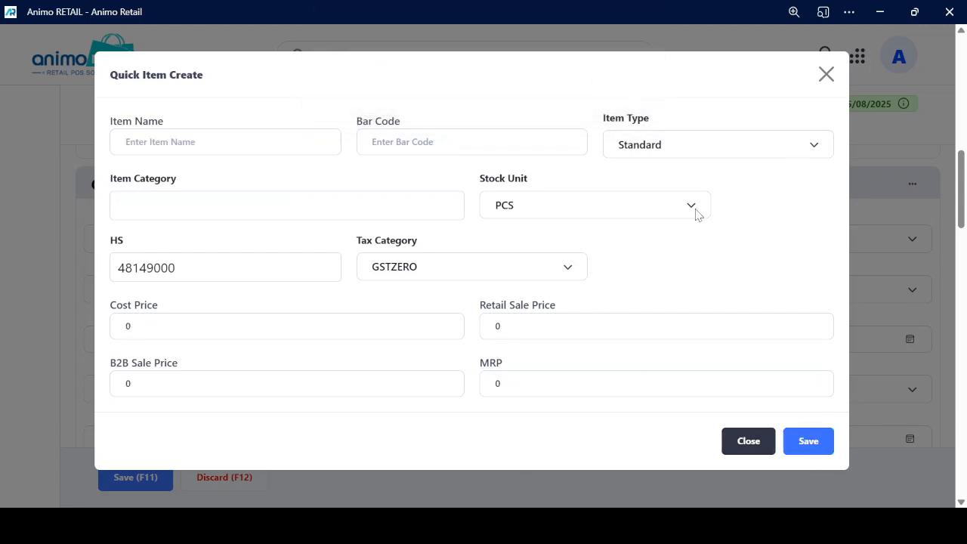
pyautogui.click(746, 449)
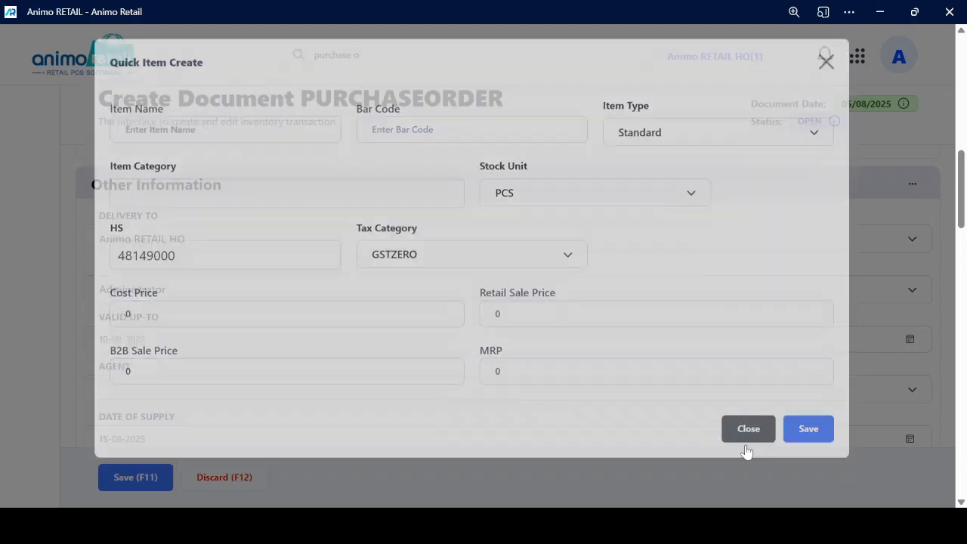
# Search the articles for the copied name and add TEST ITEM 0001 FOR PO to the order
pyautogui.scroll(-3, 304, 220)
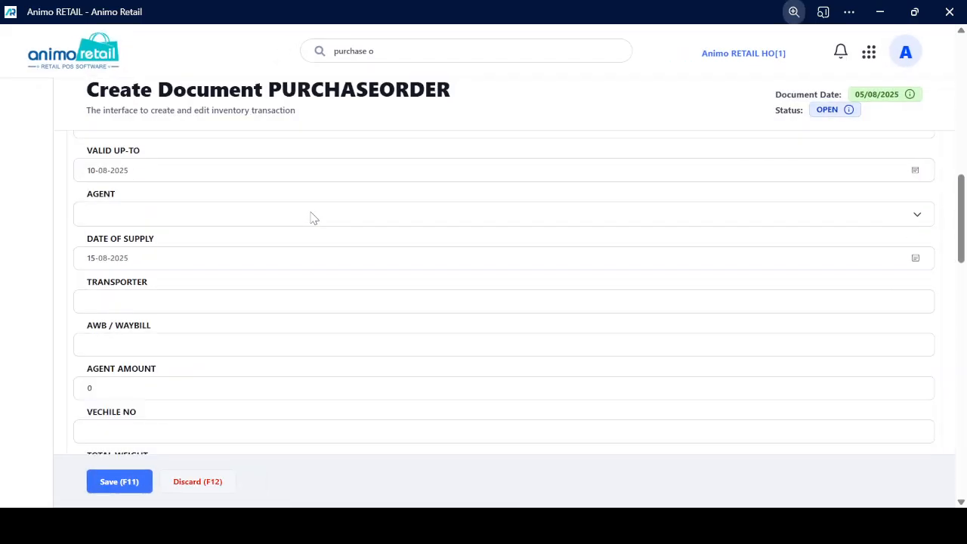
pyautogui.hotkey('ctrl', '-')
pyautogui.scroll(3, 442, 266)
pyautogui.scroll(1, 442, 266)
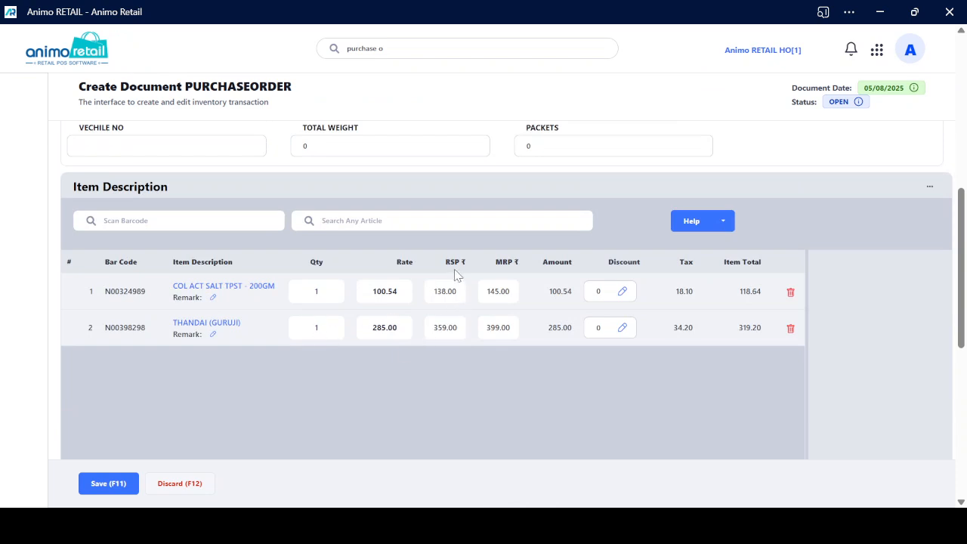
pyautogui.click(352, 225)
pyautogui.hotkey('ctrl', 'v')
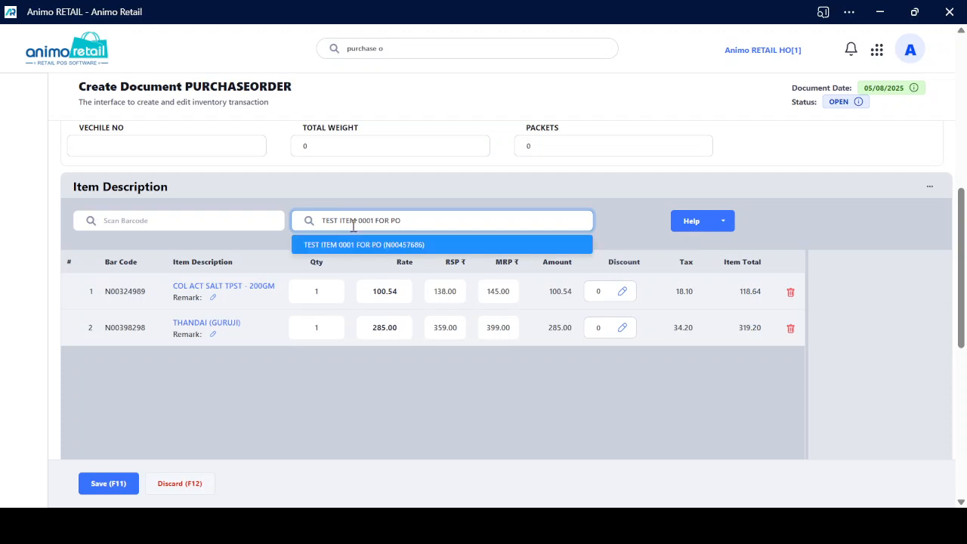
pyautogui.click(348, 246)
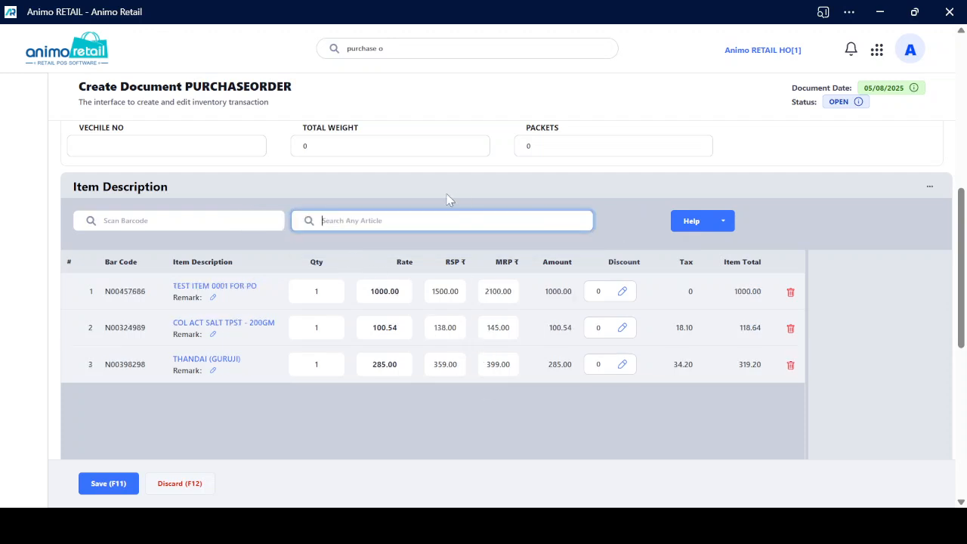
# Open the Item Popup for the order and choose SUGAR [1001005] as the new item's category
pyautogui.click(724, 221)
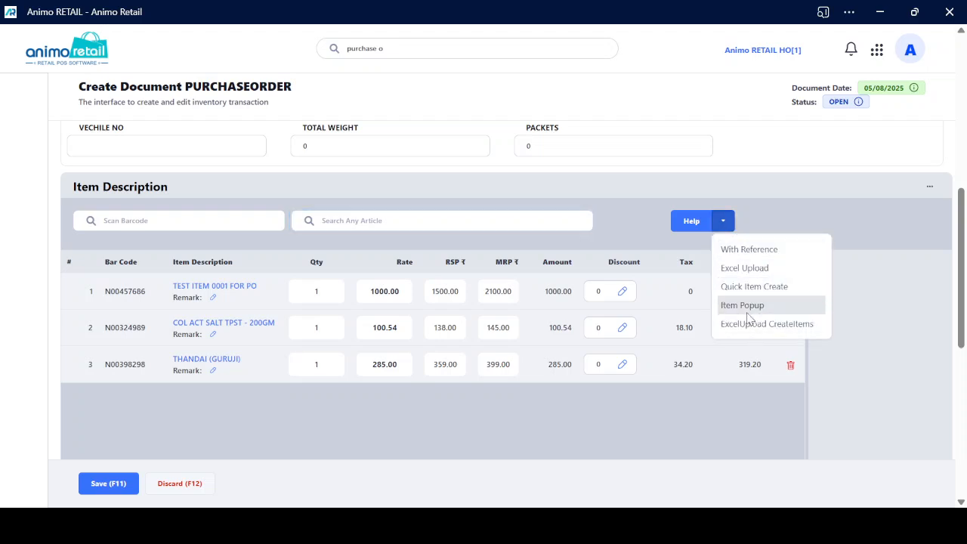
pyautogui.click(744, 305)
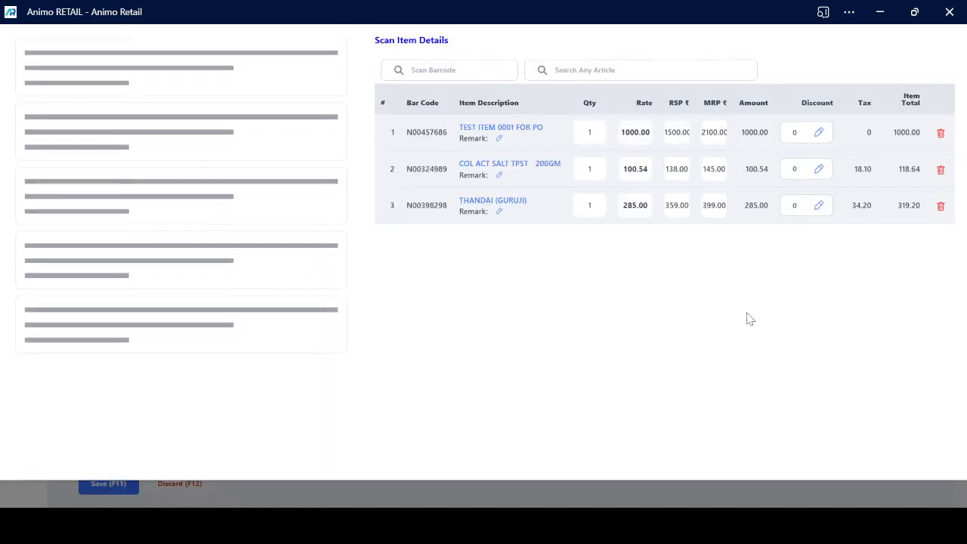
pyautogui.click(45, 109)
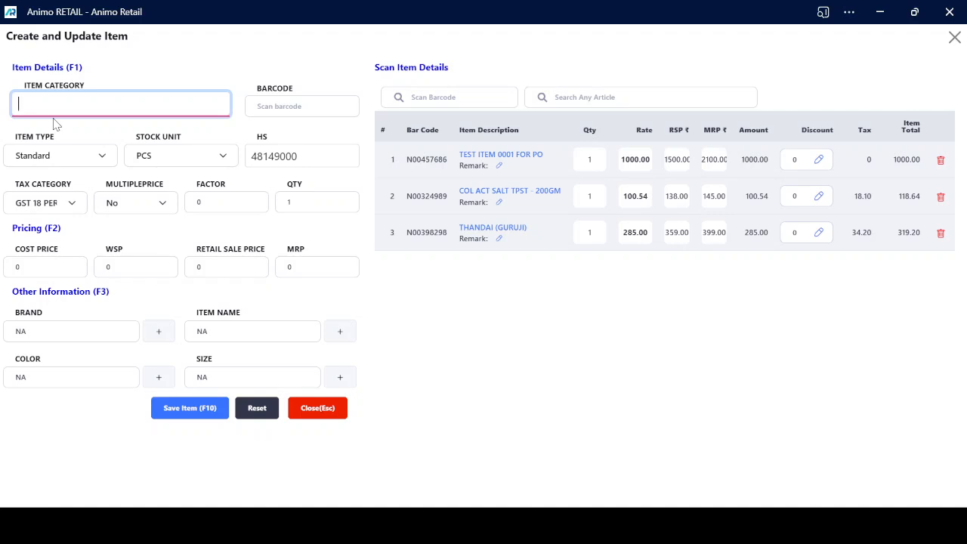
pyautogui.write('g')
pyautogui.press('BackSpace')
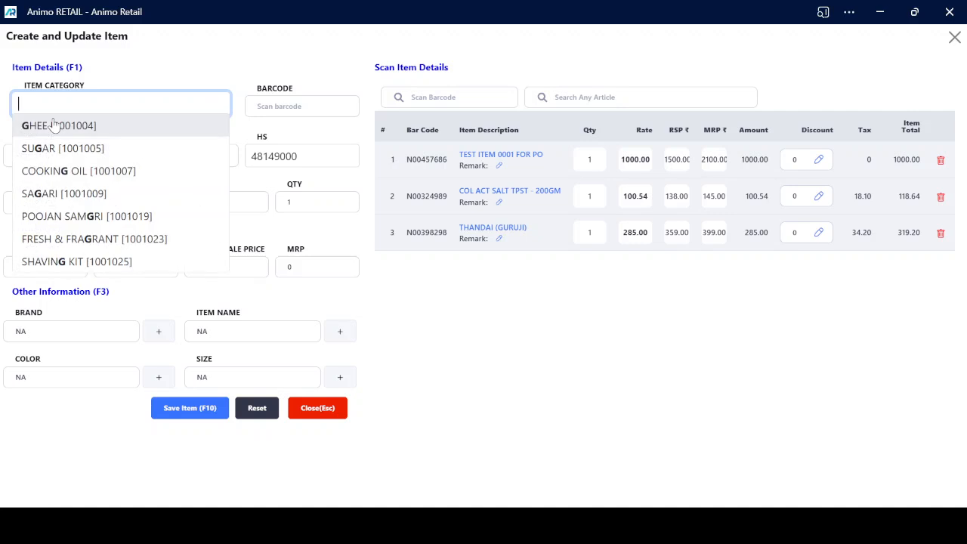
pyautogui.write('SUG')
pyautogui.click(55, 125)
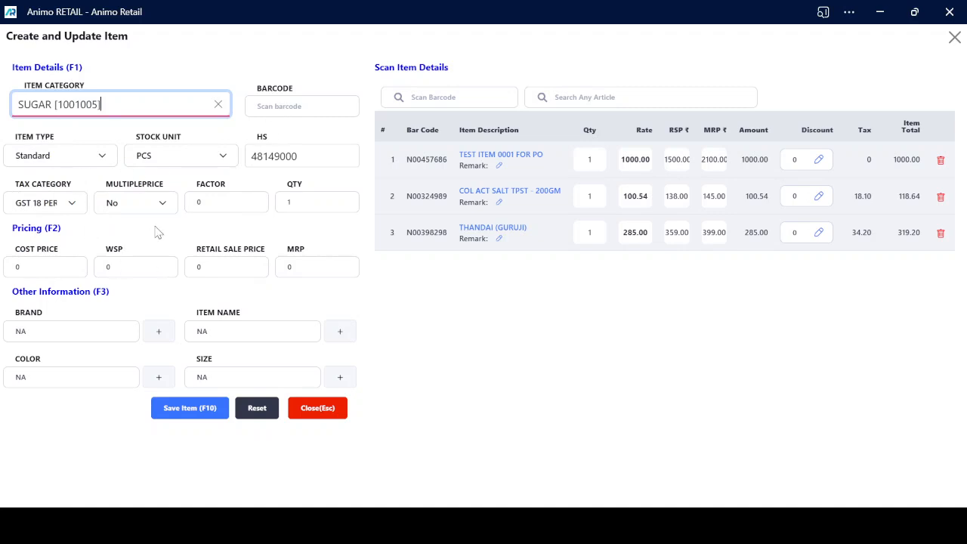
# Set the sugar item's cost price to 49 and its WSP to 52
pyautogui.click(44, 262)
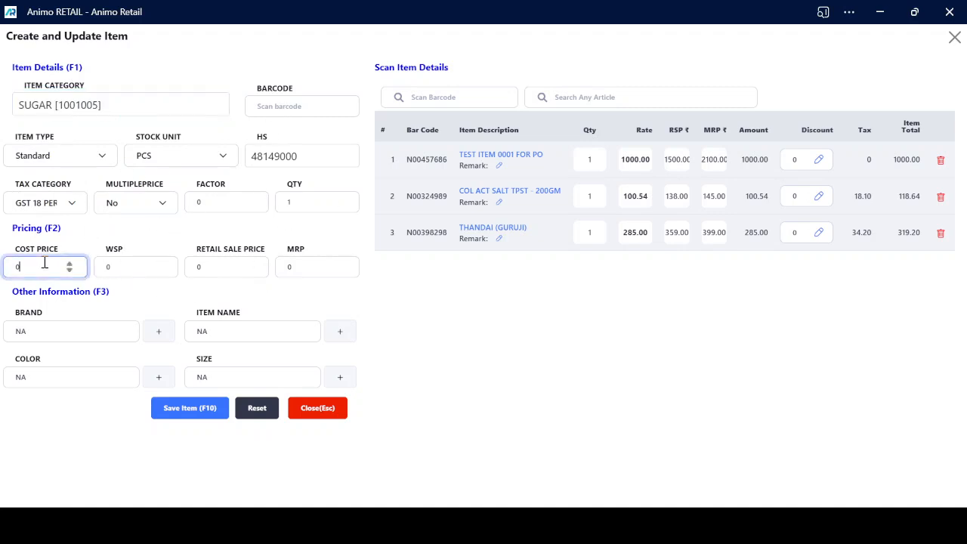
pyautogui.moveTo(48, 262); pyautogui.dragTo(11, 258)
pyautogui.write('49')
pyautogui.press('Tab')
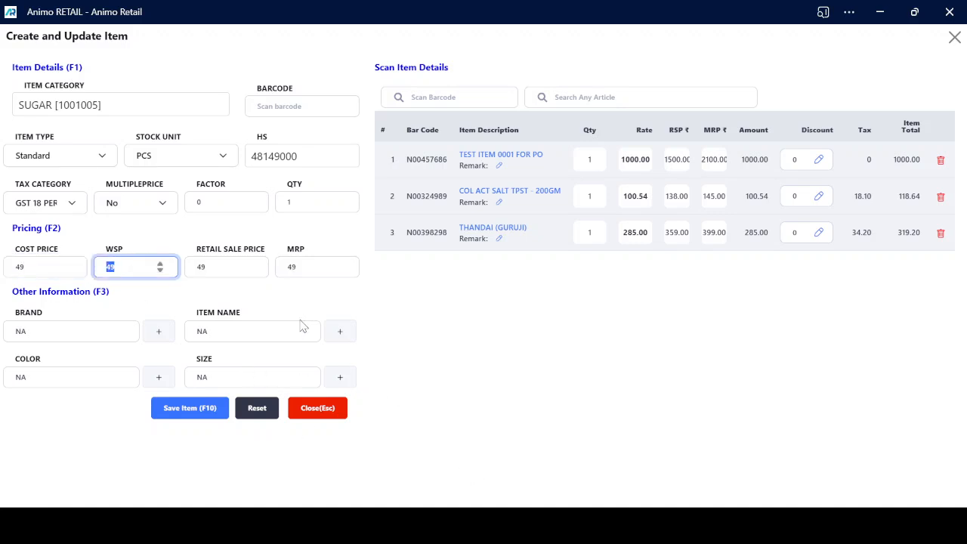
pyautogui.write('52')
pyautogui.press('Tab')
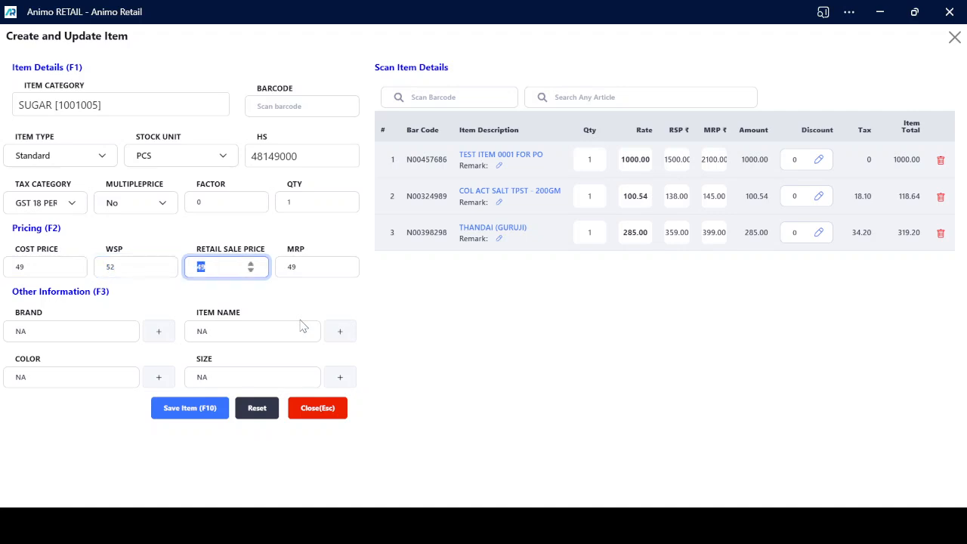
# Set the item's retail sale price to 65 and MRP to 80, then save it to the order and close the form
pyautogui.write('65')
pyautogui.press('Tab')
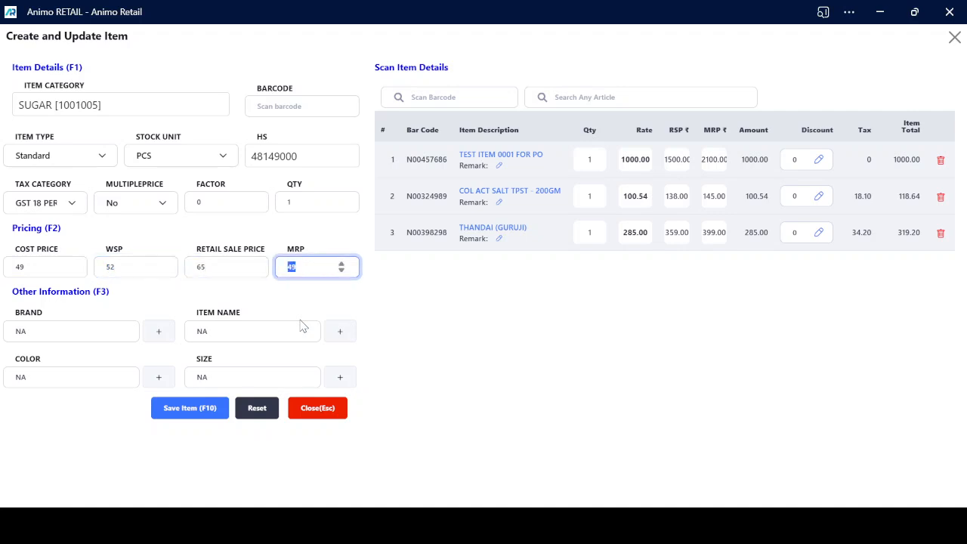
pyautogui.write('80')
pyautogui.press('Tab')
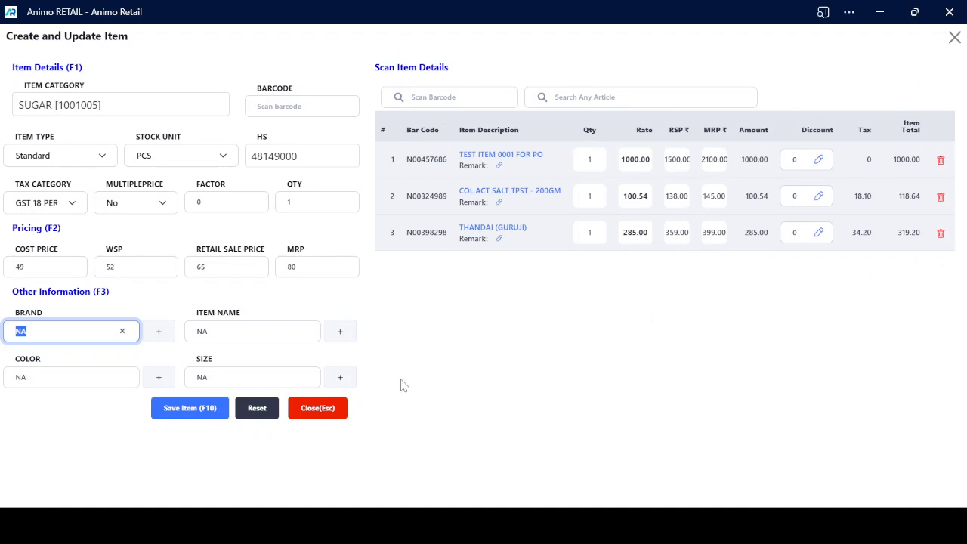
pyautogui.click(216, 410)
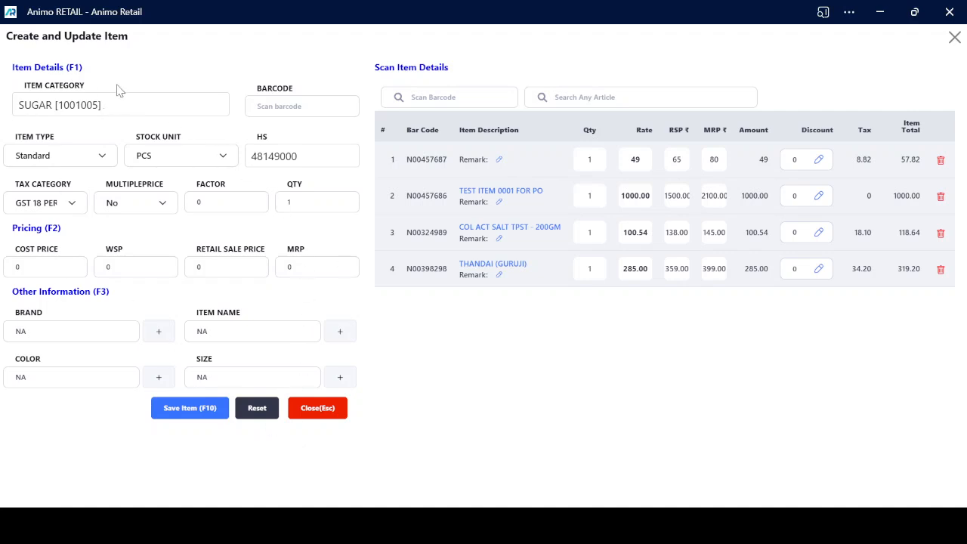
pyautogui.click(317, 408)
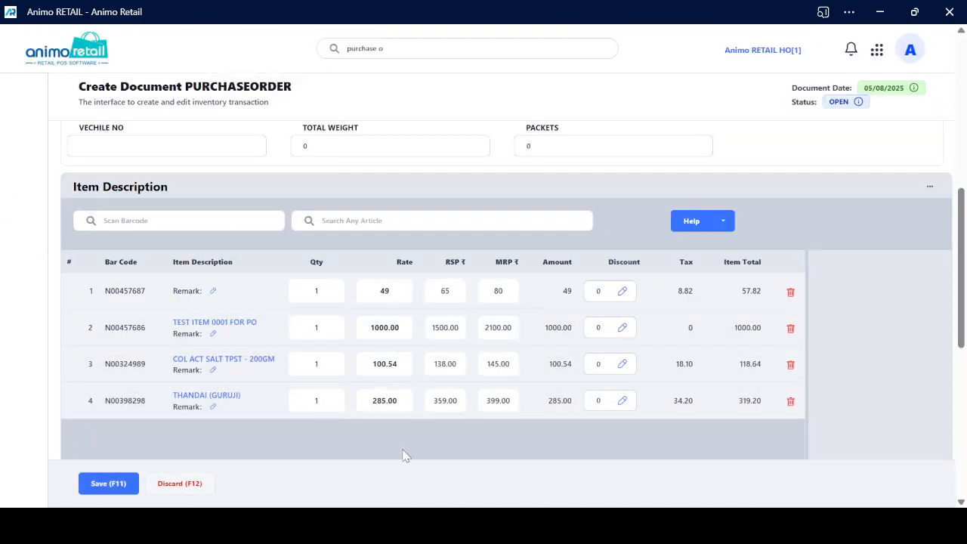
# Set the quantity of all four items in the order to 10
pyautogui.click(334, 294)
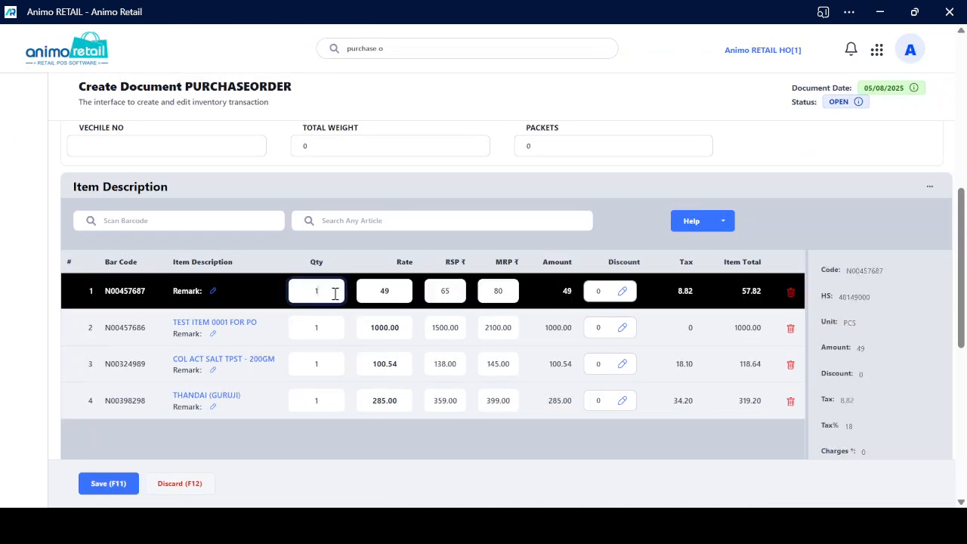
pyautogui.write('0')
pyautogui.click(341, 328)
pyautogui.write('0')
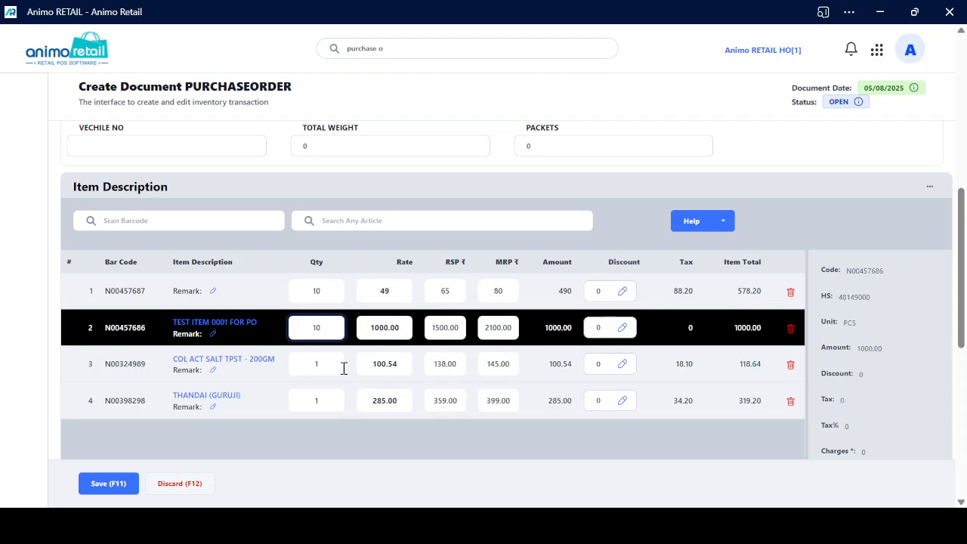
pyautogui.click(341, 367)
pyautogui.write('0')
pyautogui.click(342, 404)
pyautogui.write('0')
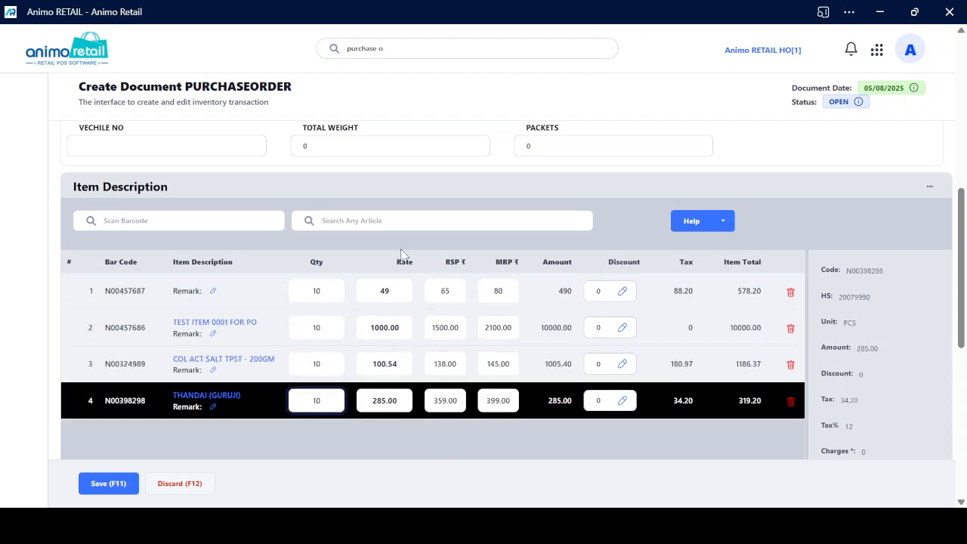
# Save the purchase order and return to the purchase order list
pyautogui.click(117, 485)
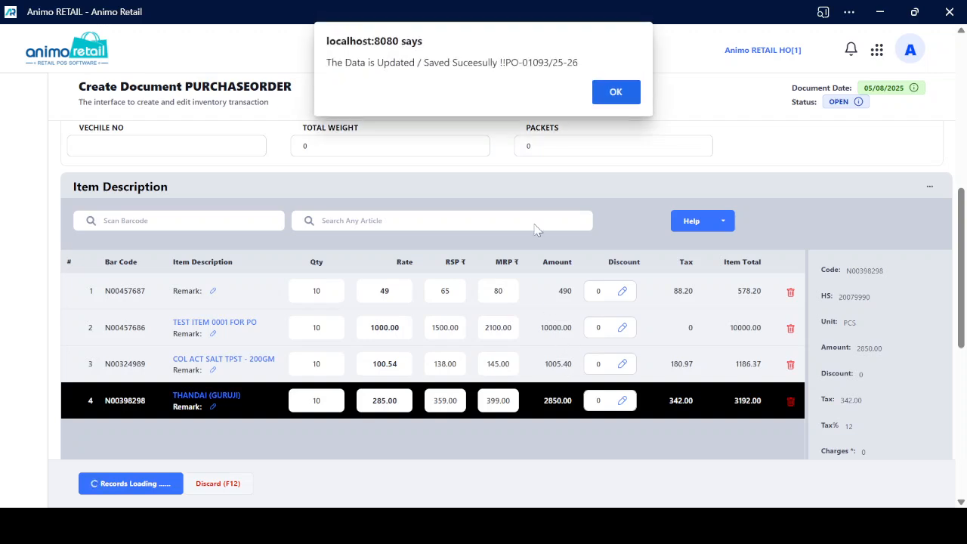
pyautogui.click(618, 92)
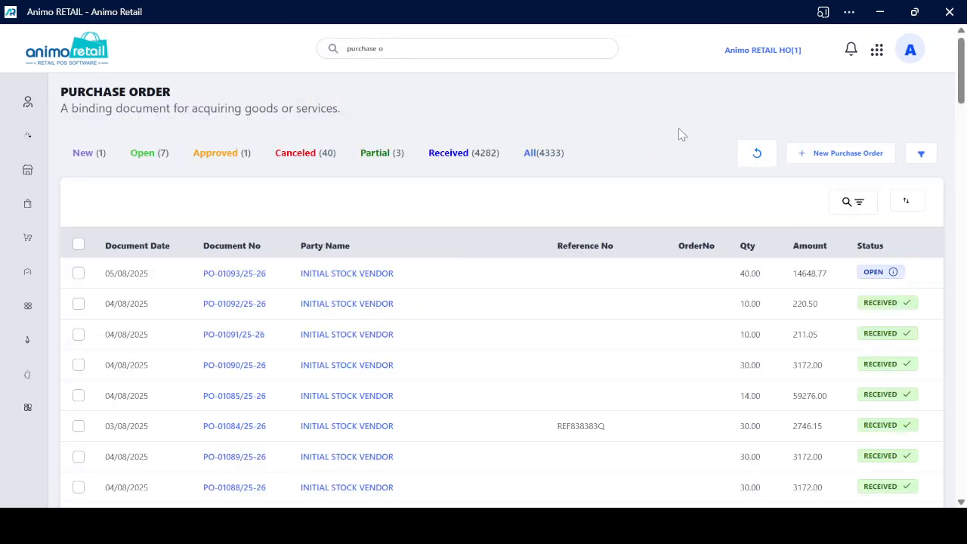